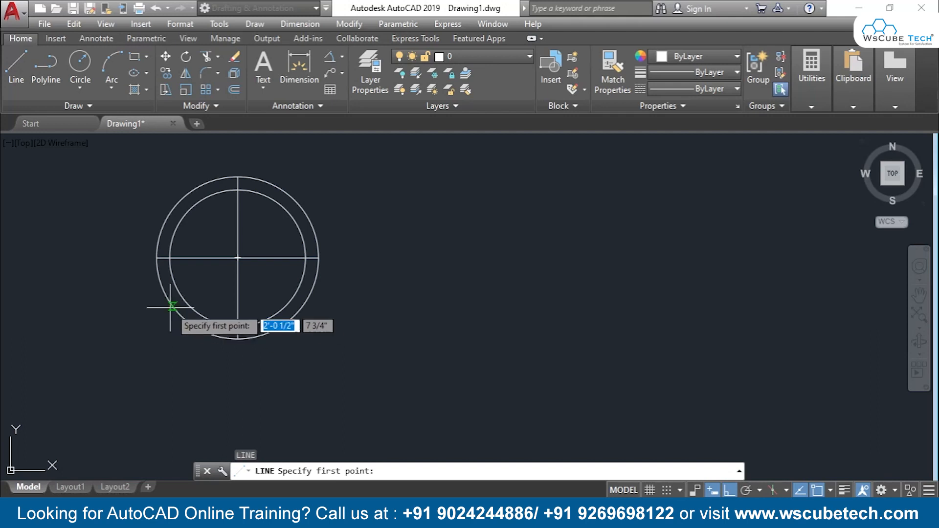
Draw a closed diamond with the Line tool, connecting the four quadrant points of the outer circle.
{"action": "left_click", "coordinate": [238, 176]}
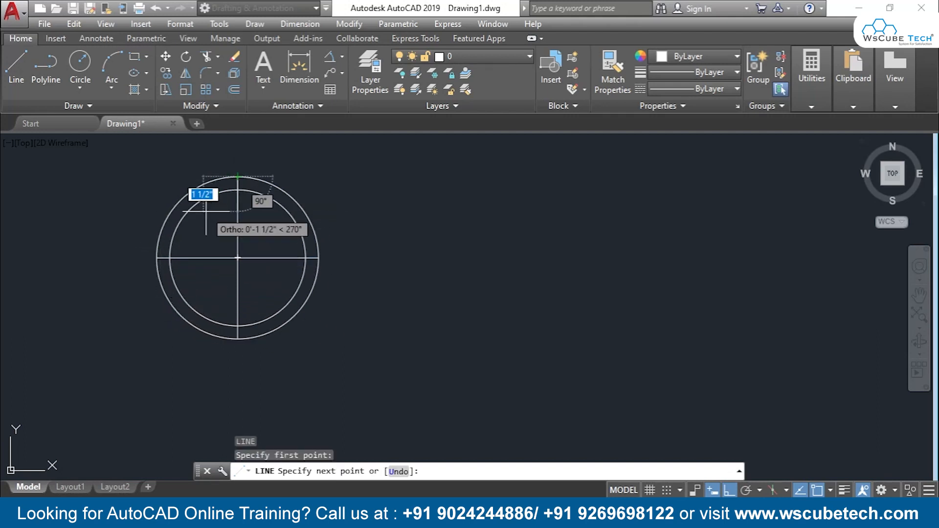
{"action": "left_click", "coordinate": [157, 258]}
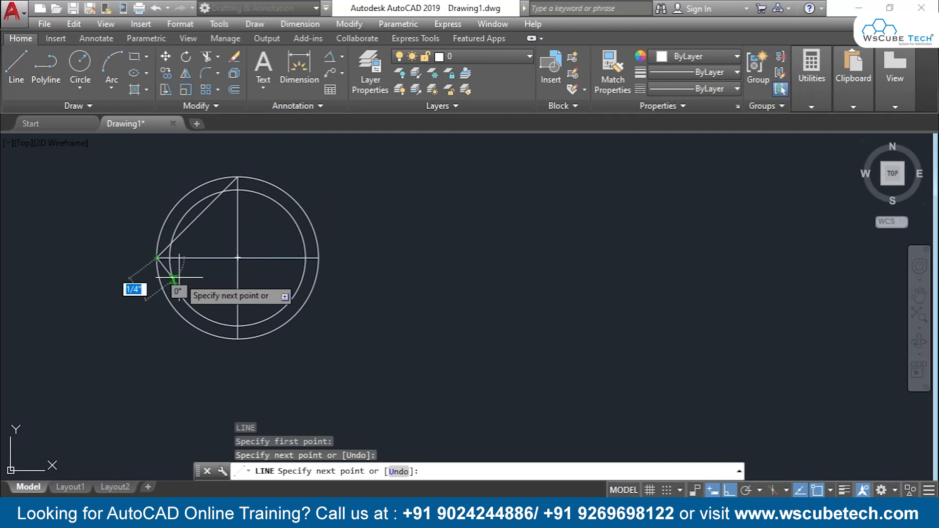
{"action": "left_click", "coordinate": [237, 338]}
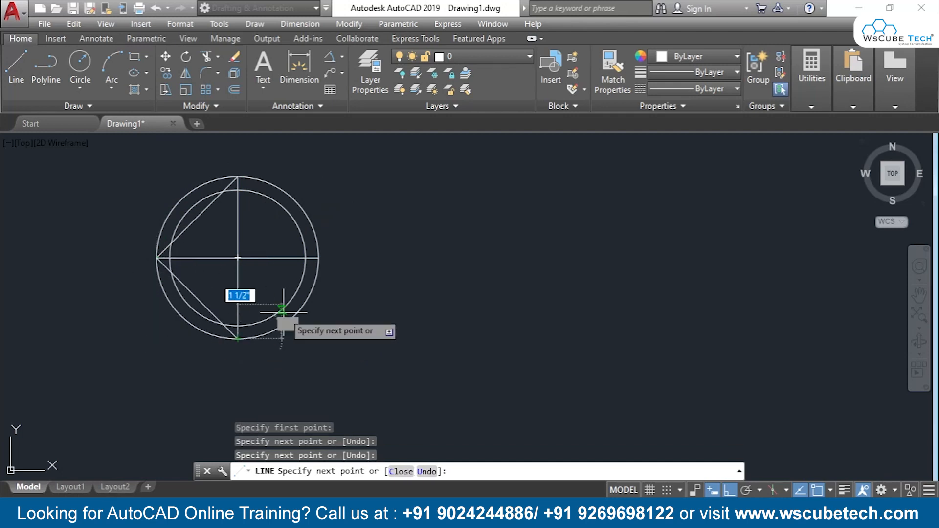
{"action": "left_click", "coordinate": [318, 258]}
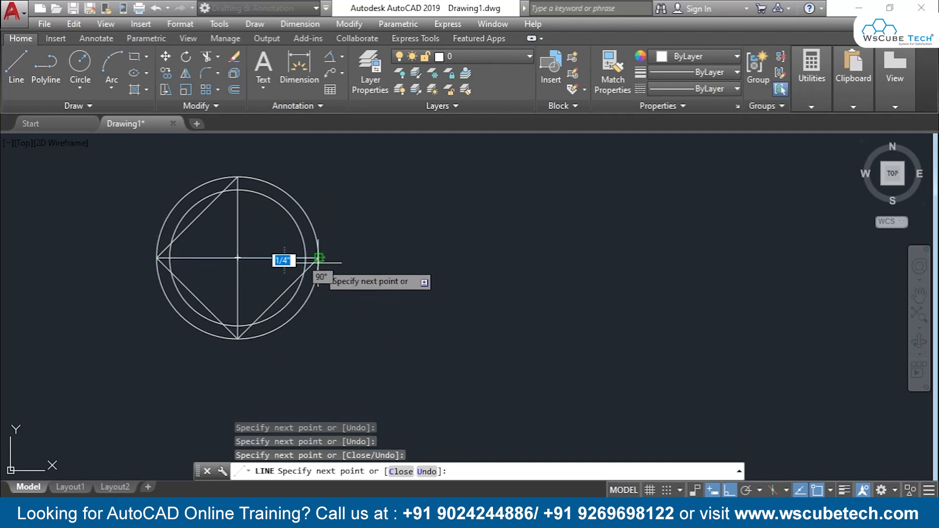
{"action": "left_click", "coordinate": [238, 176]}
{"action": "key", "text": "Return"}
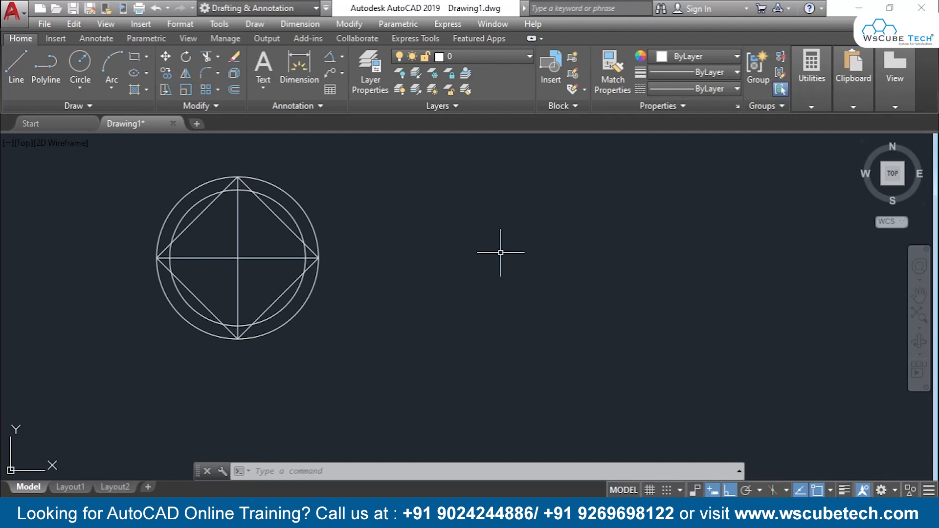
Draw a three-sided rectangular outline extending right from the outer circle's top quadrant and returning to its bottom quadrant, with a 7" vertical side.
{"action": "left_click", "coordinate": [16, 66]}
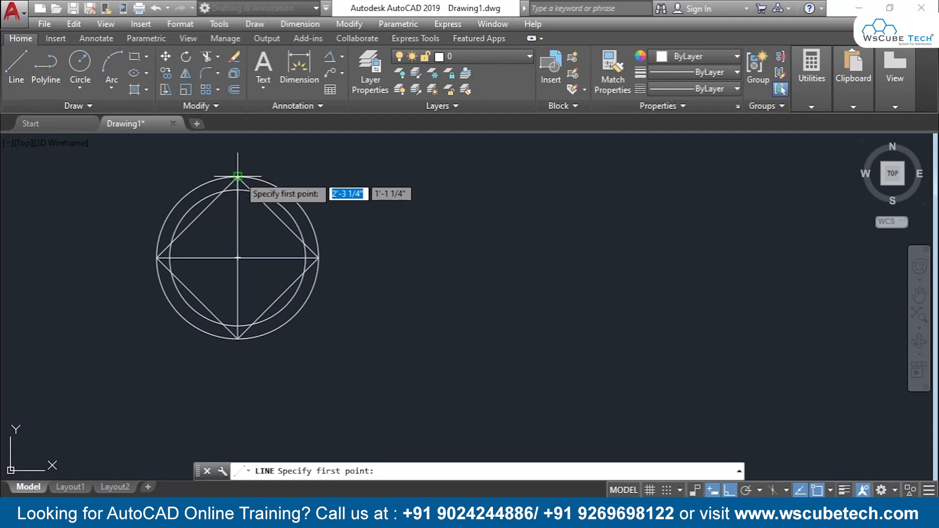
{"action": "left_click", "coordinate": [238, 177]}
{"action": "left_click", "coordinate": [370, 177]}
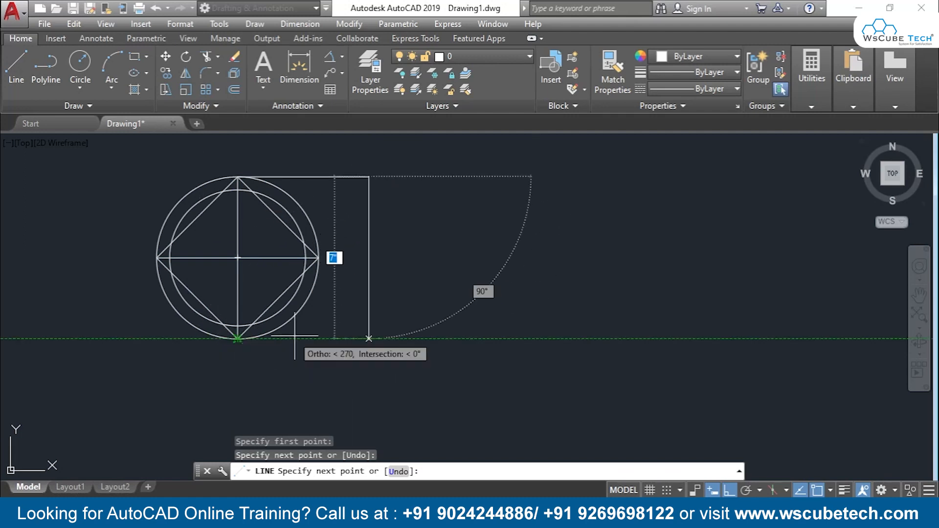
{"action": "left_click", "coordinate": [369, 338]}
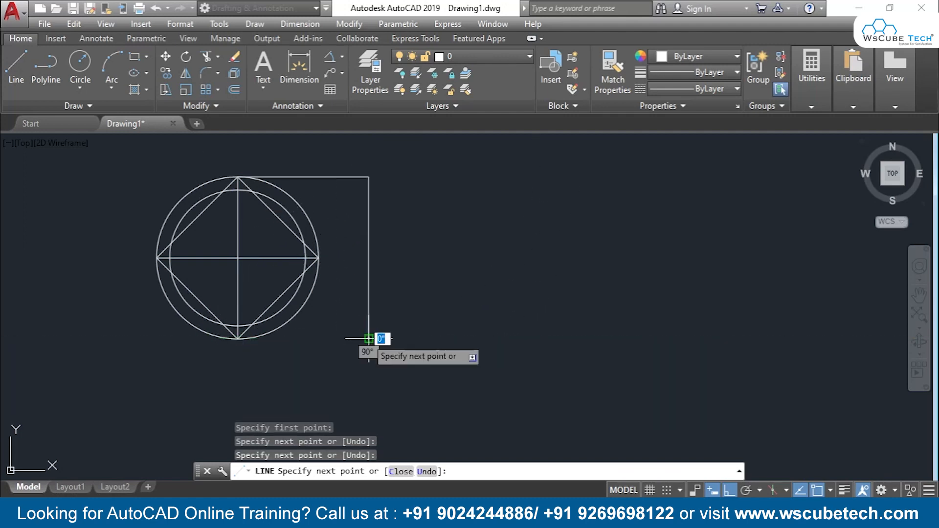
{"action": "left_click", "coordinate": [238, 338]}
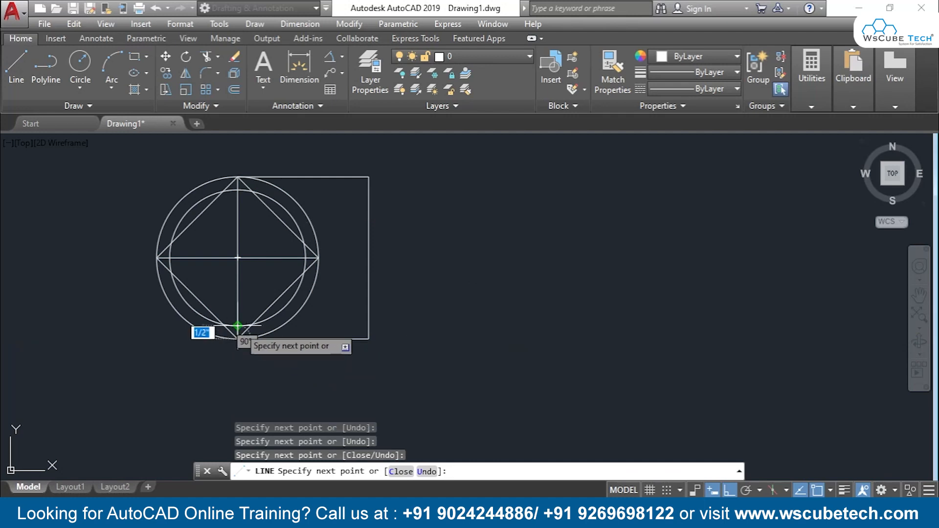
{"action": "key", "text": "Return"}
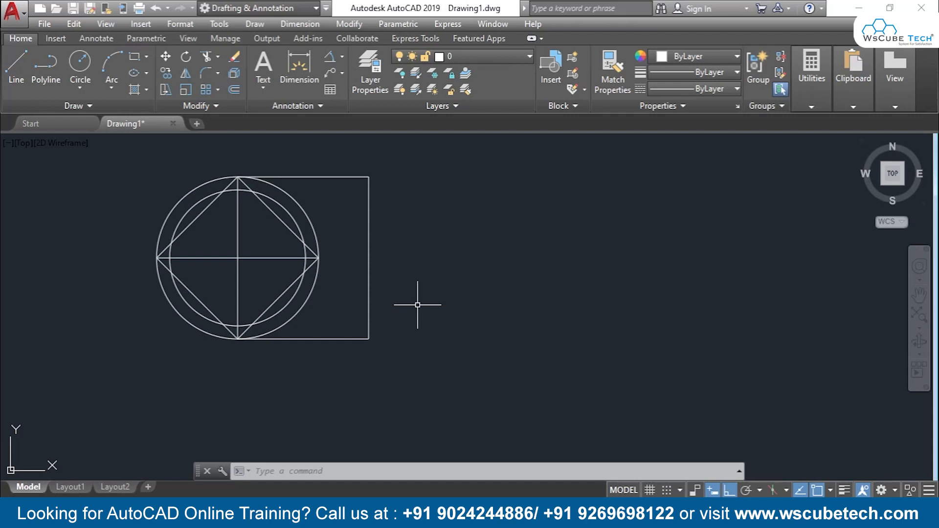
Draw a separate vertical line about 9 3/4" long to the right of the figure.
{"action": "left_click", "coordinate": [16, 66]}
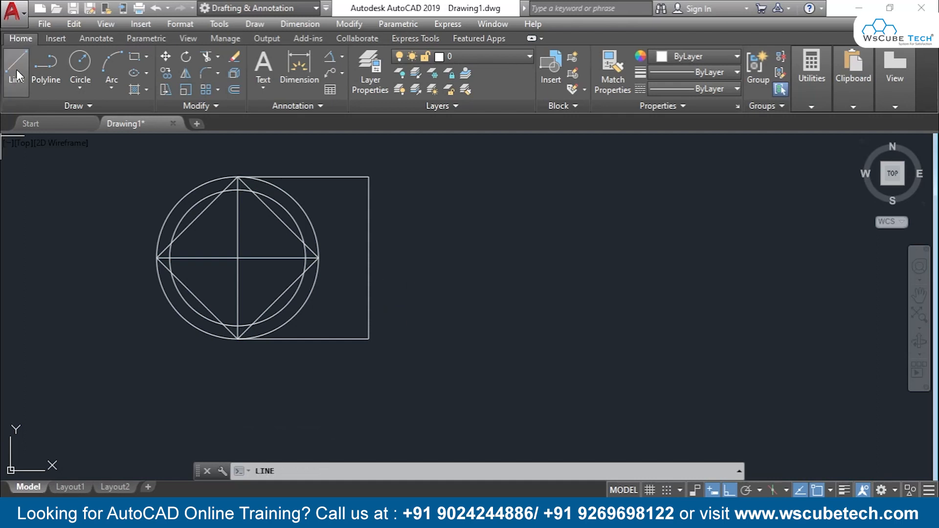
{"action": "left_click", "coordinate": [486, 141]}
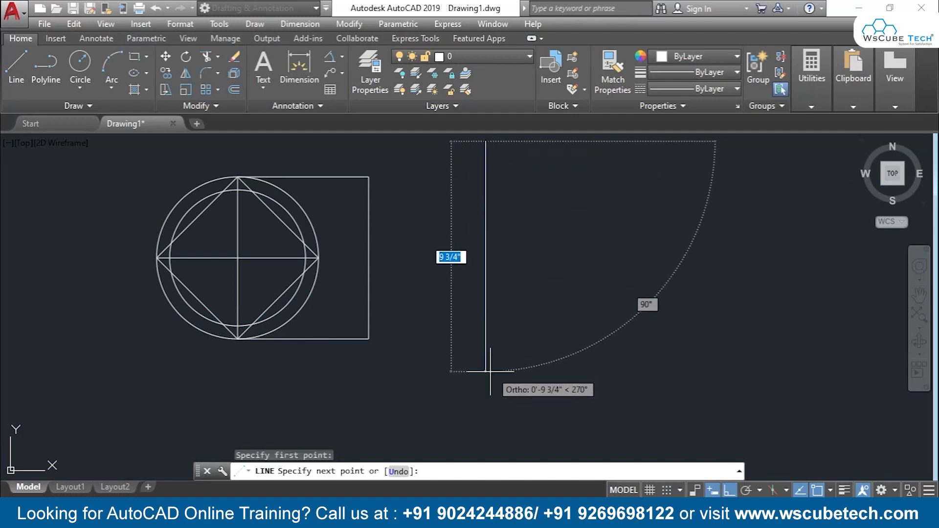
{"action": "left_click", "coordinate": [486, 370]}
{"action": "key", "text": "Return"}
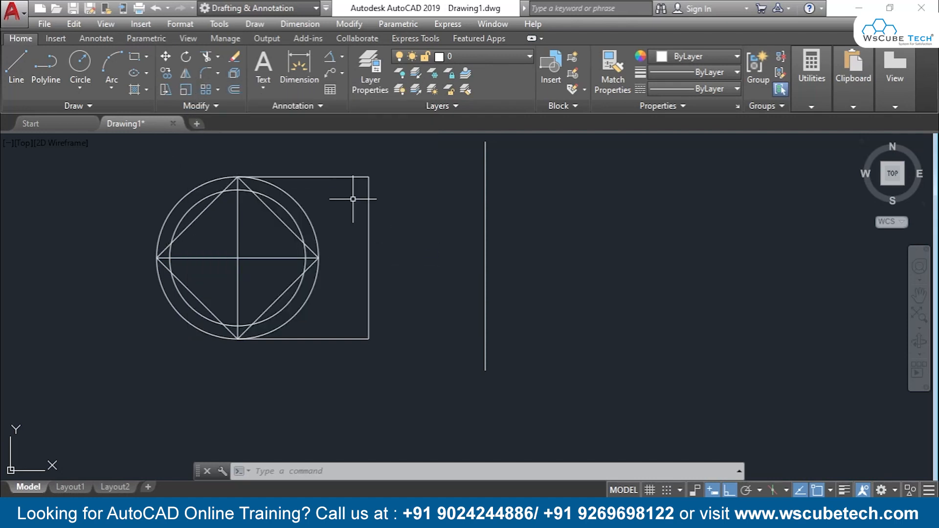
Mirror the whole circle-and-rectangle figure about the separate vertical line, keeping the source objects.
{"action": "type", "text": "mi"}
{"action": "key", "text": "Return"}
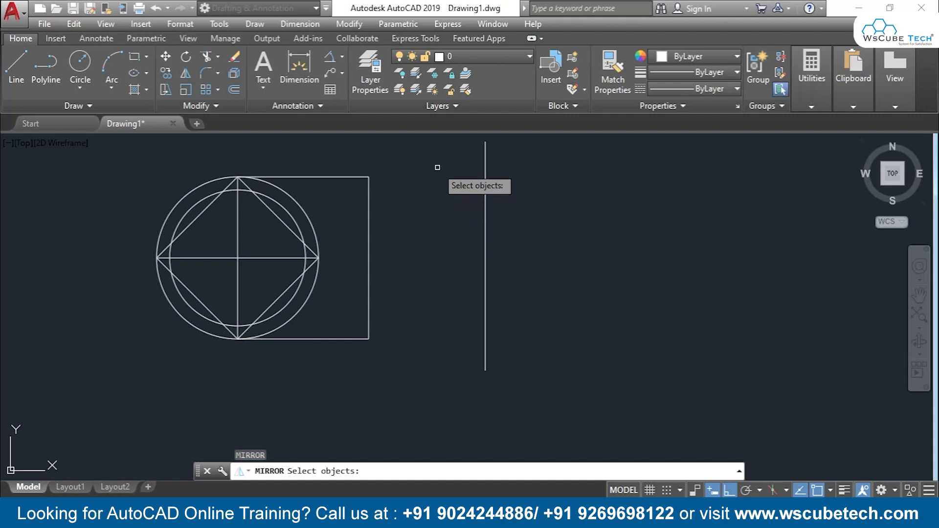
{"action": "left_click", "coordinate": [416, 149]}
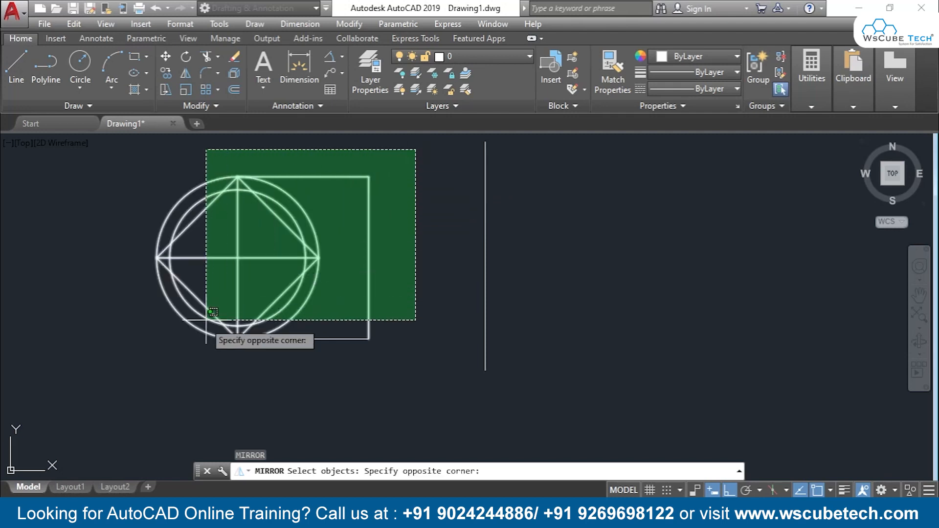
{"action": "left_click", "coordinate": [137, 376]}
{"action": "key", "text": "Return"}
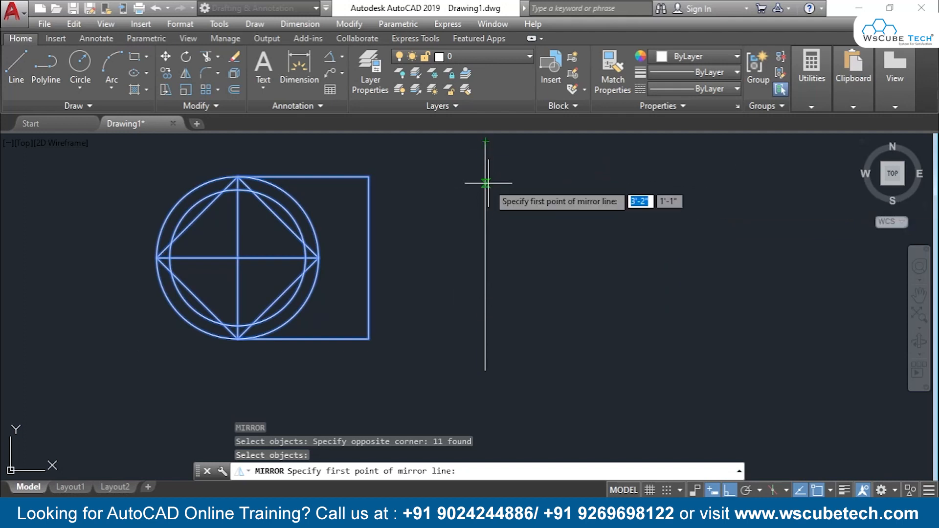
{"action": "left_click", "coordinate": [485, 141]}
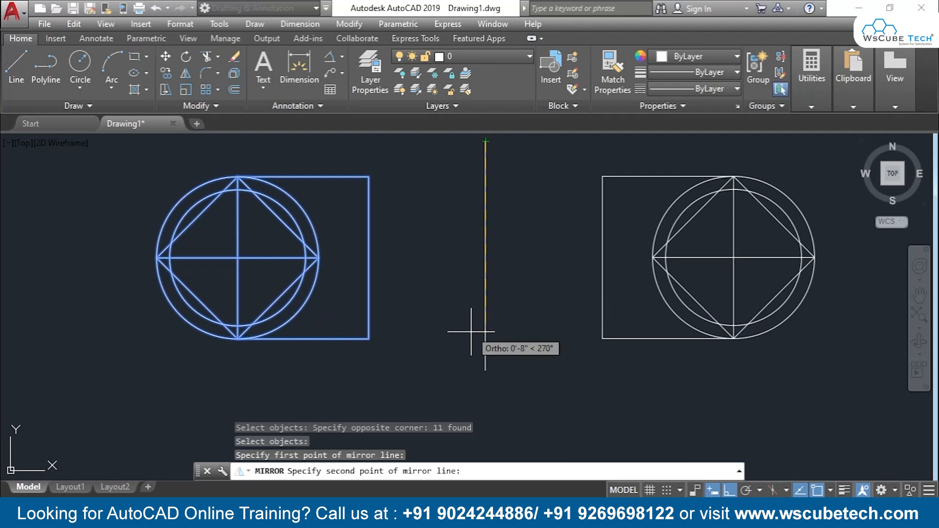
{"action": "left_click", "coordinate": [485, 370]}
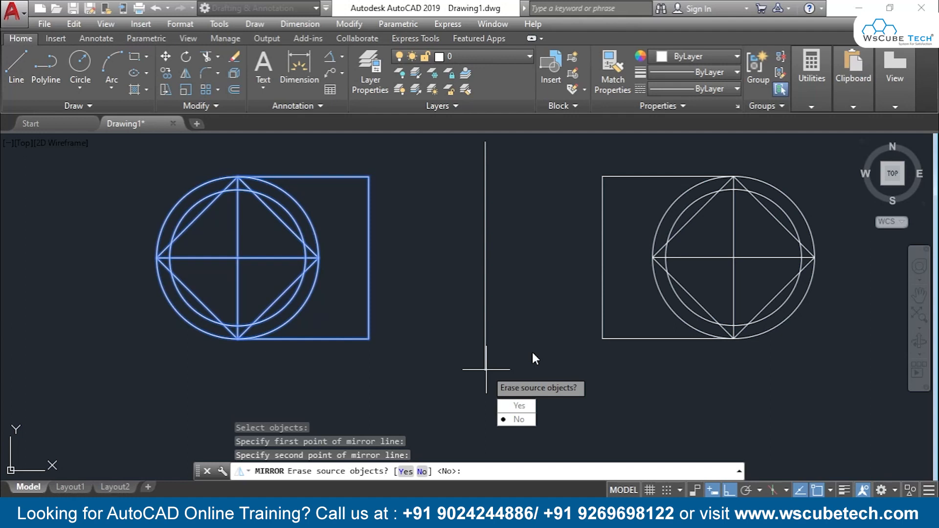
{"action": "left_click", "coordinate": [513, 420]}
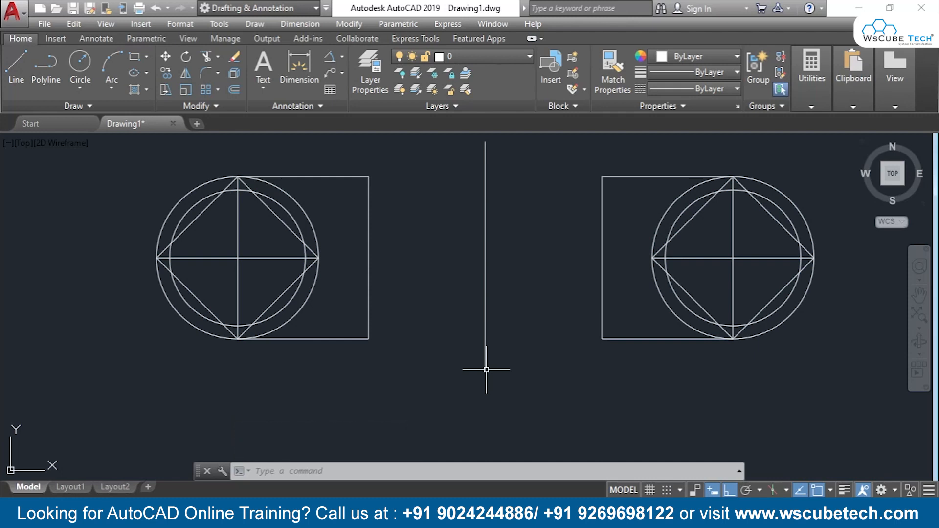
Undo the mirror and delete the separate vertical line.
{"action": "key", "text": "ctrl+z"}
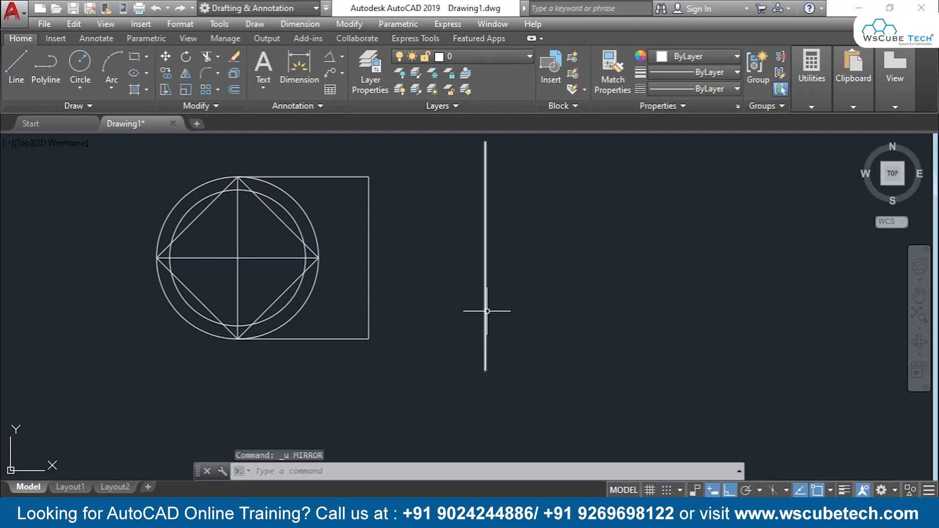
{"action": "key", "text": "Delete"}
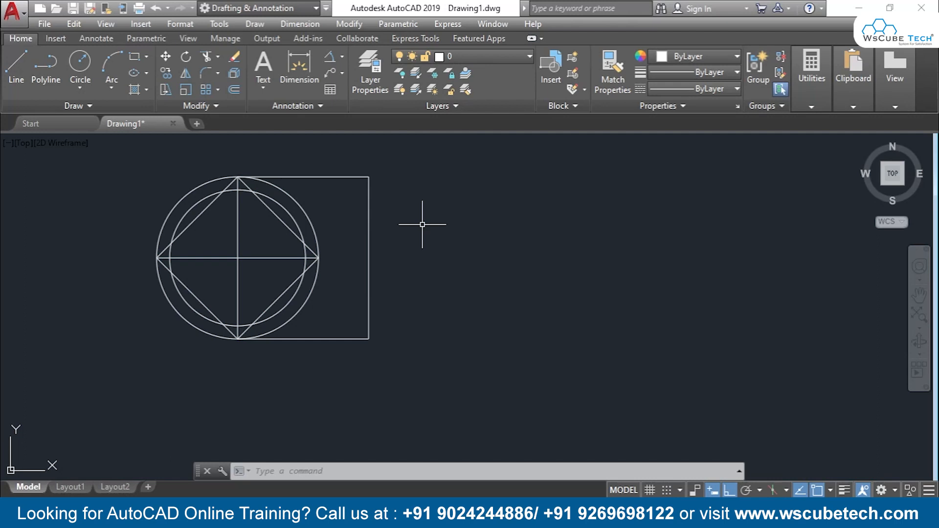
Mirror the whole figure about its own right vertical edge, keeping the source objects, and undo the mirror.
{"action": "type", "text": "mi"}
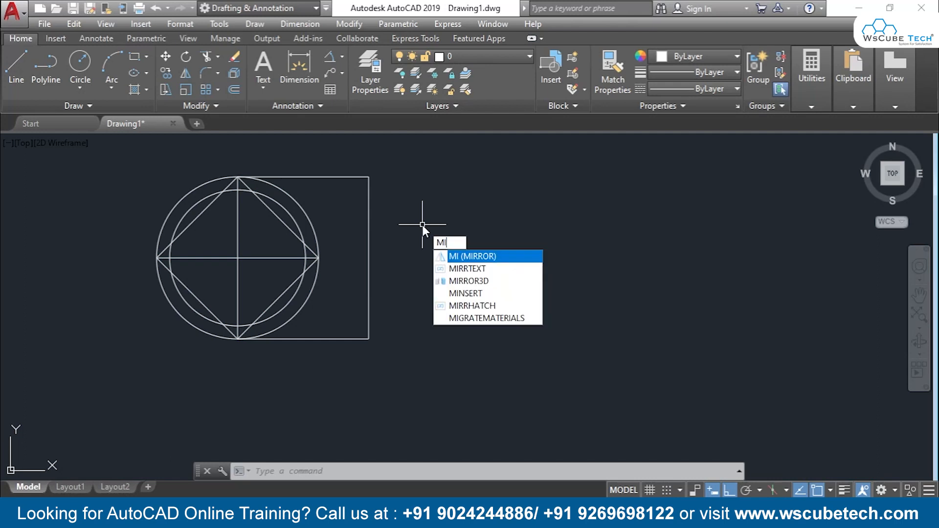
{"action": "key", "text": "Return"}
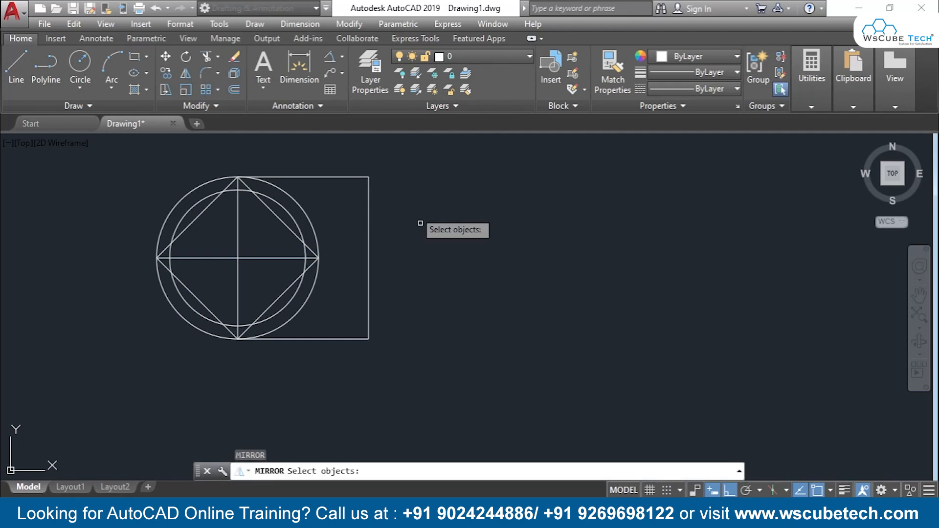
{"action": "left_click", "coordinate": [422, 151]}
{"action": "left_click", "coordinate": [143, 360]}
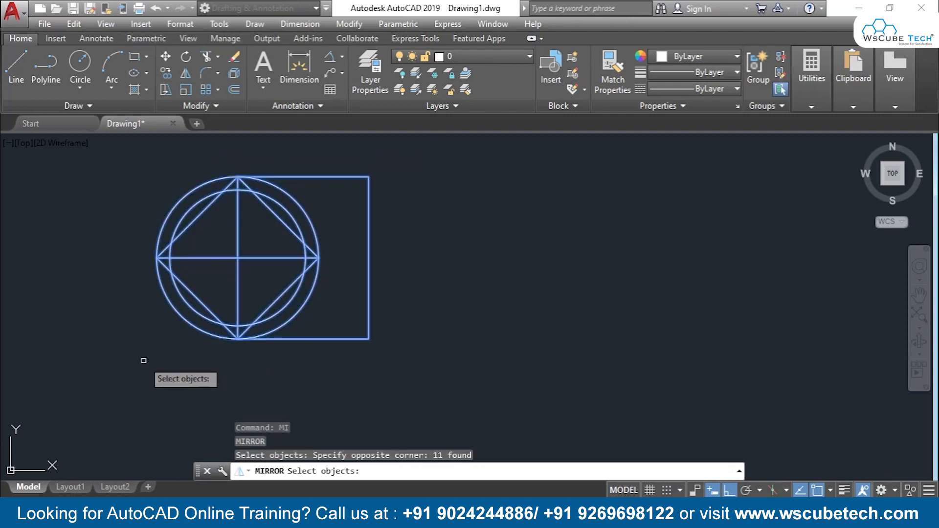
{"action": "key", "text": "Return"}
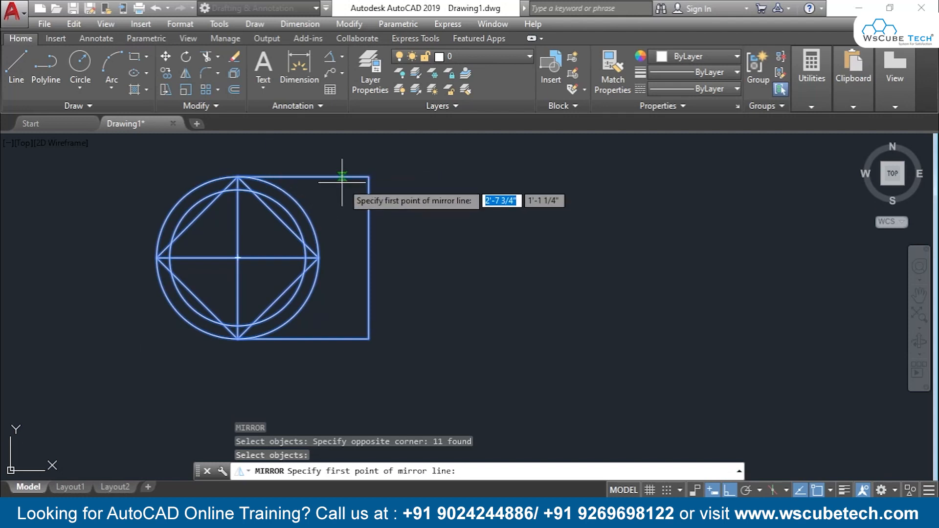
{"action": "left_click", "coordinate": [368, 176]}
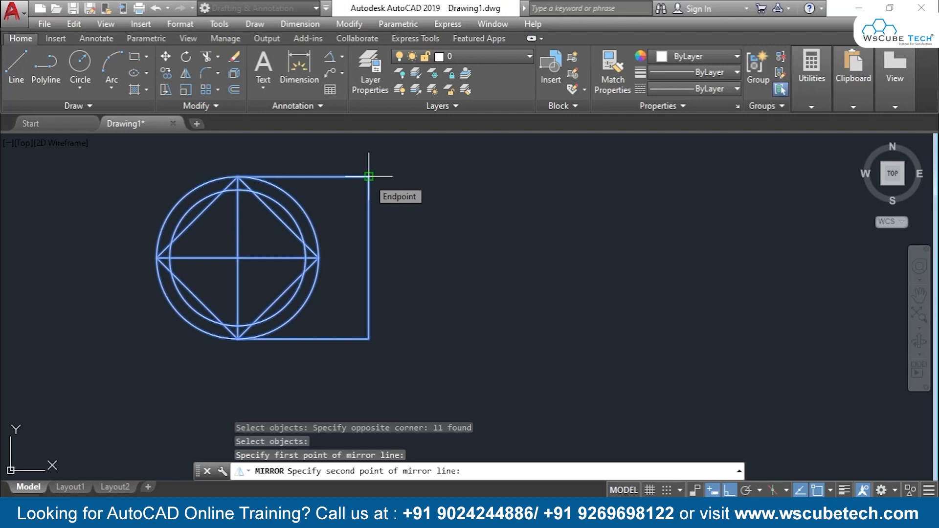
{"action": "left_click", "coordinate": [369, 339]}
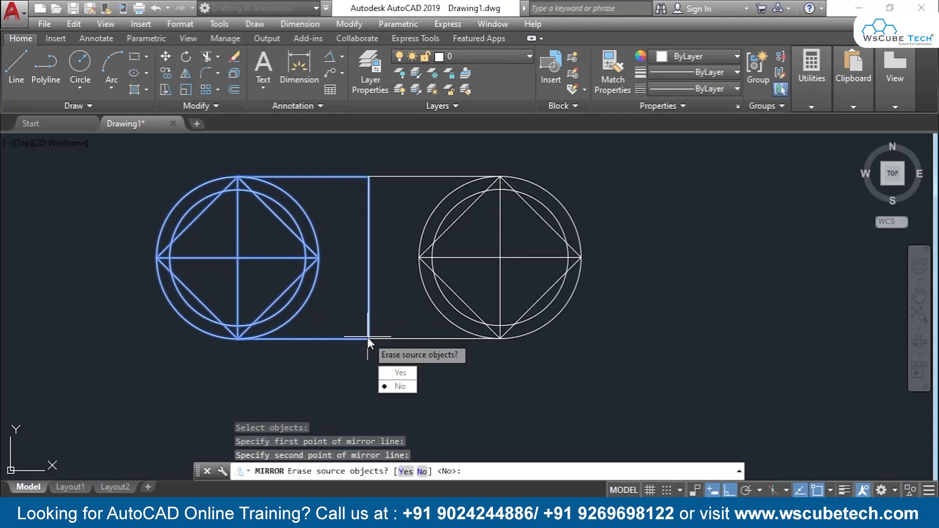
{"action": "left_click", "coordinate": [387, 386]}
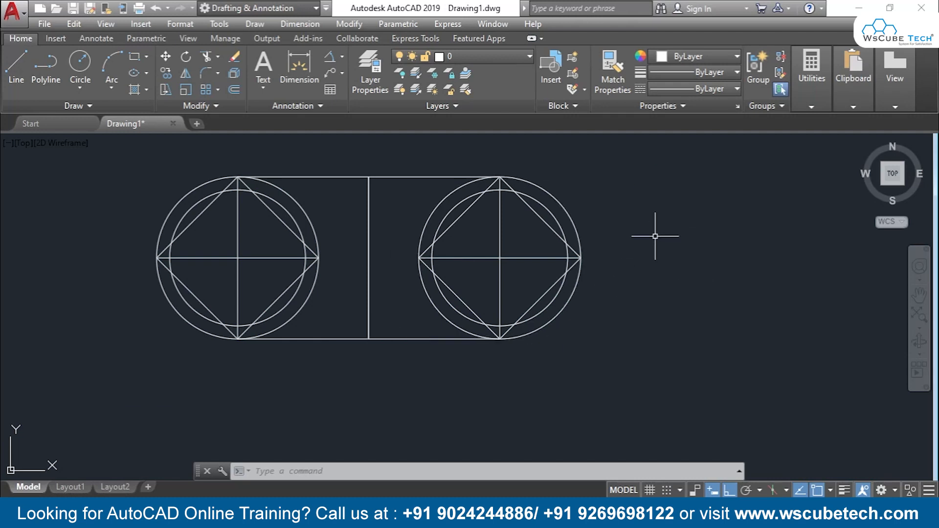
{"action": "key", "text": "ctrl+z"}
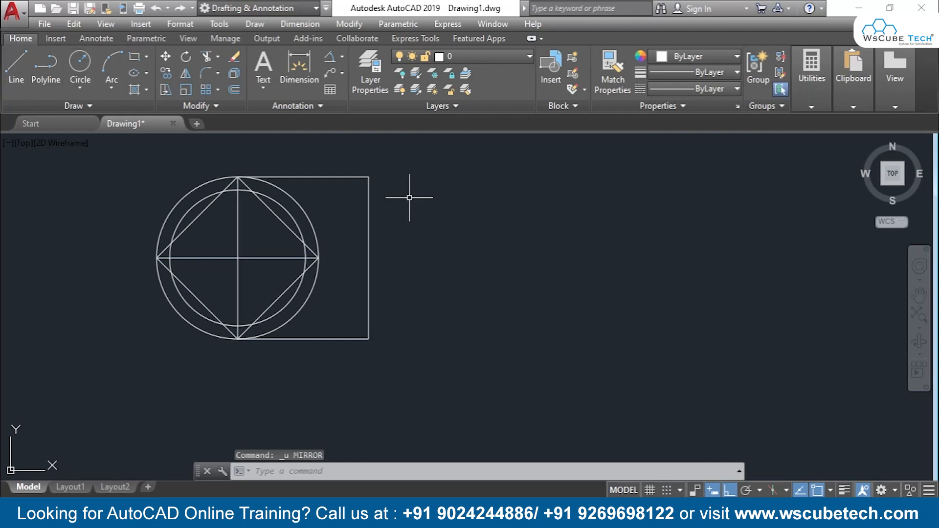
With Ortho off, mirror the whole figure about a freely picked slanted line below it, erasing the source objects, and undo the mirror.
{"action": "type", "text": "MI"}
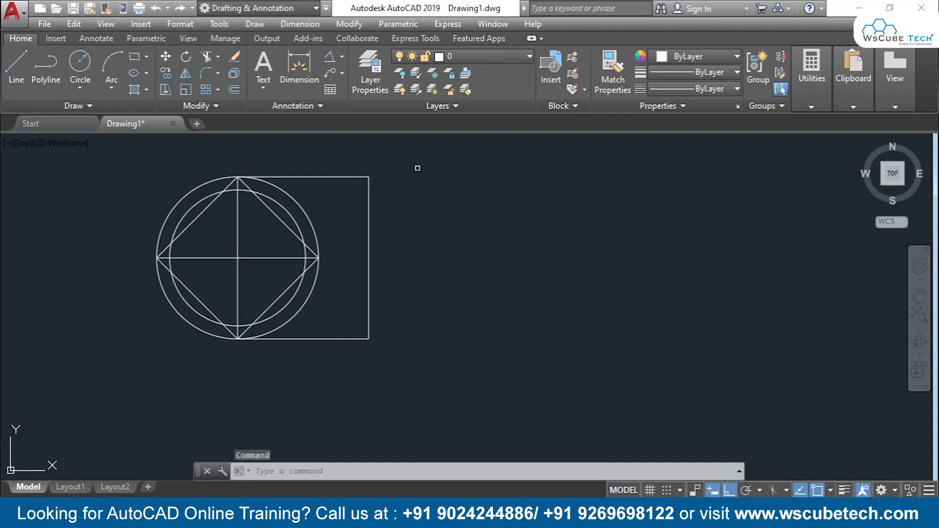
{"action": "key", "text": "Return"}
{"action": "left_click", "coordinate": [399, 154]}
{"action": "left_click", "coordinate": [76, 360]}
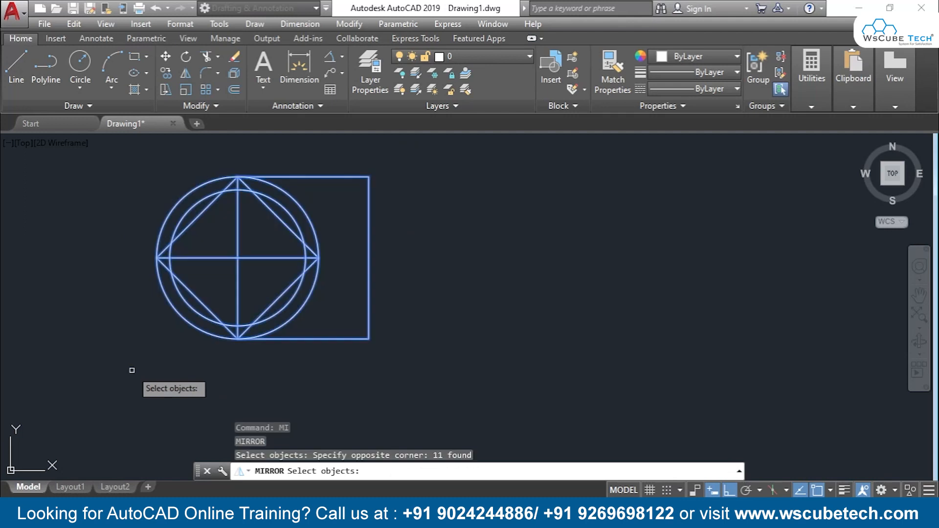
{"action": "key", "text": "Return"}
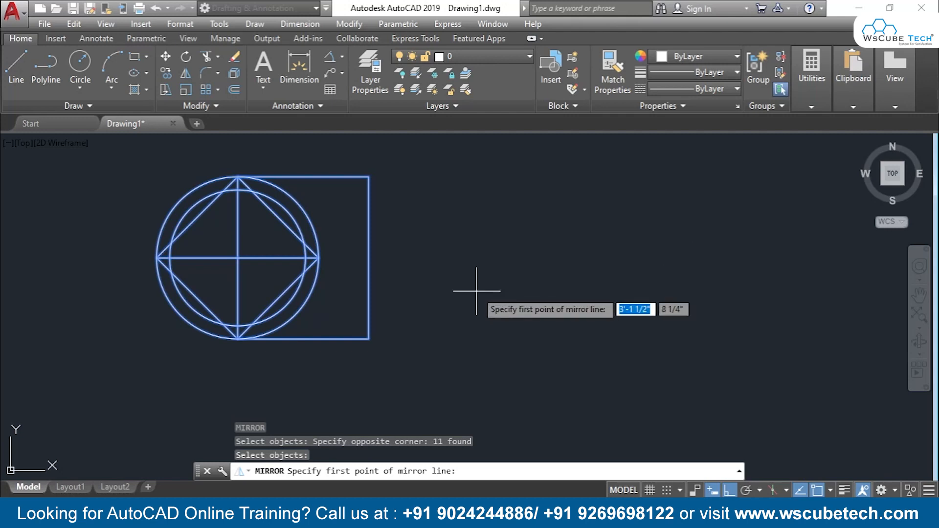
{"action": "scroll", "coordinate": [480, 290], "scroll_direction": "down", "scroll_amount": 3}
{"action": "middle_click_drag", "start_coordinate": [493, 306], "coordinate": [513, 238]}
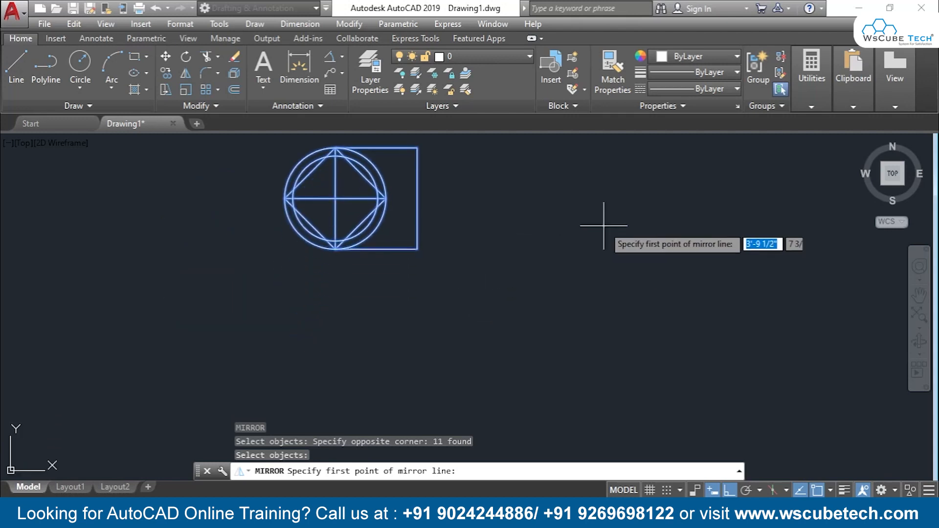
{"action": "left_click", "coordinate": [632, 229]}
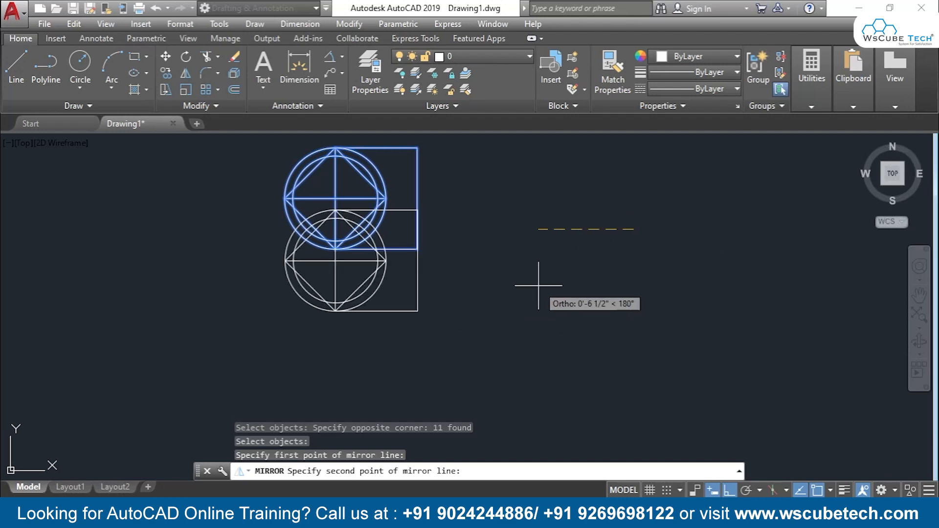
{"action": "key", "text": "F8"}
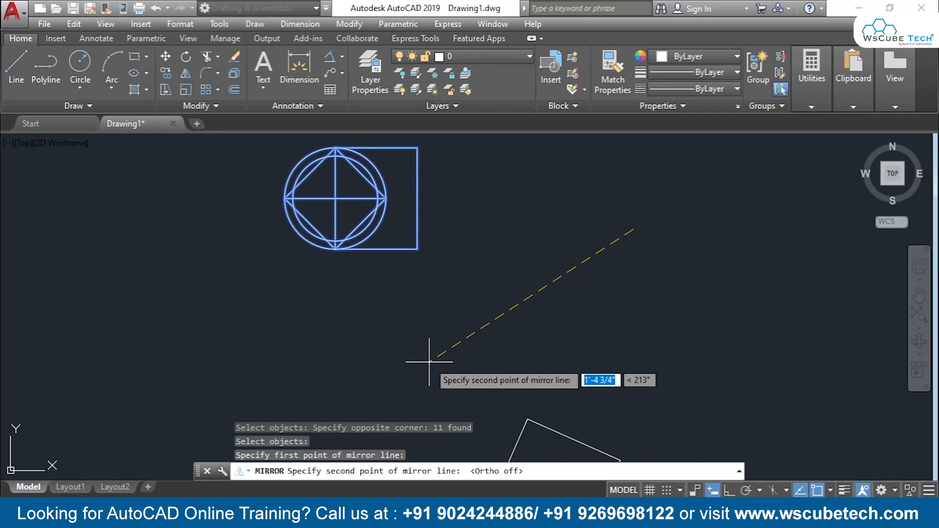
{"action": "left_click", "coordinate": [338, 373]}
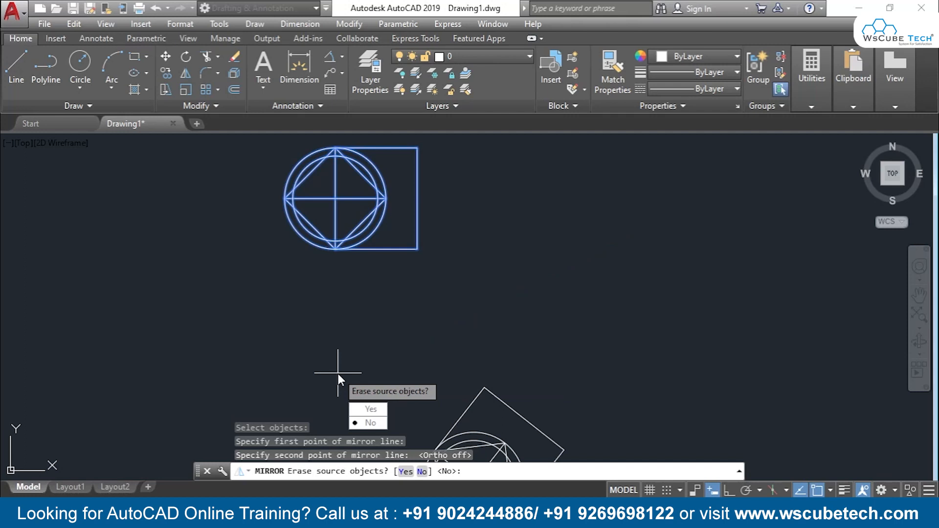
{"action": "left_click", "coordinate": [364, 412]}
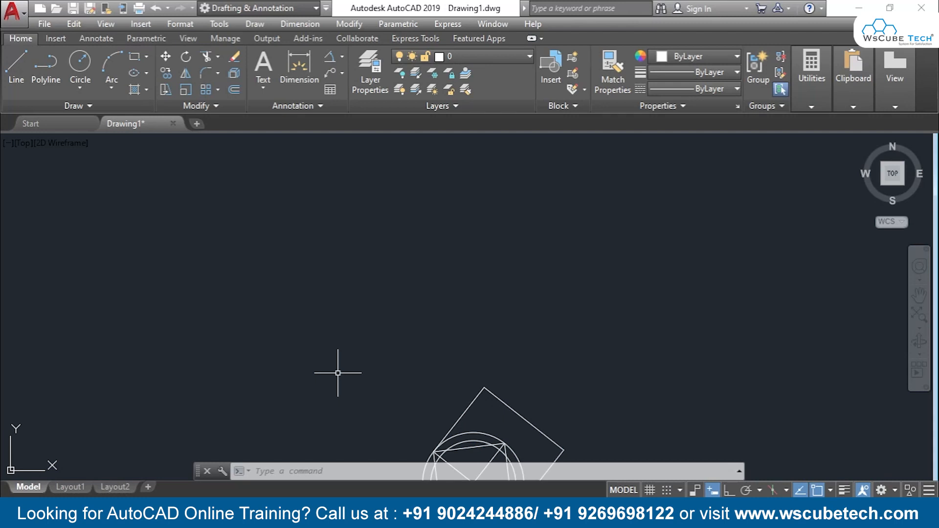
{"action": "key", "text": "ctrl+z"}
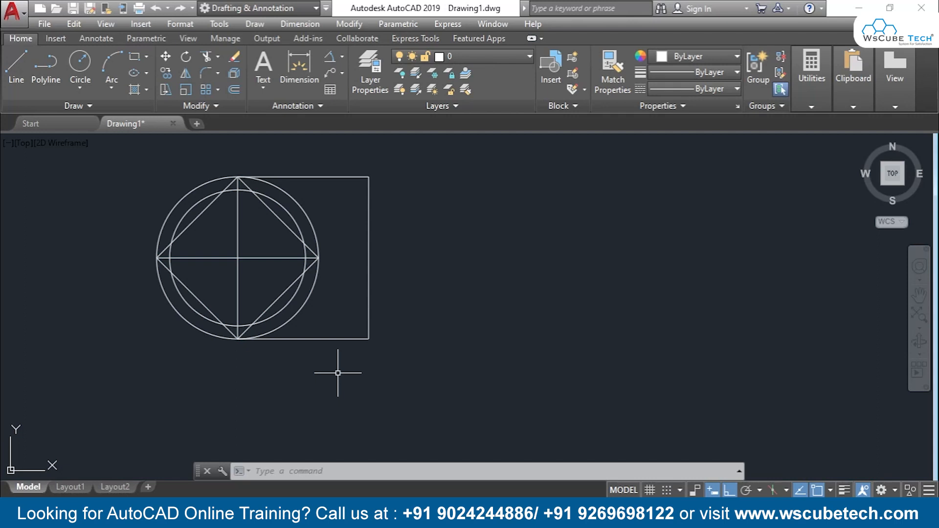
Switch to the presentation slide that summarizes the Mirror tool.
{"action": "key", "text": "alt+Tab"}
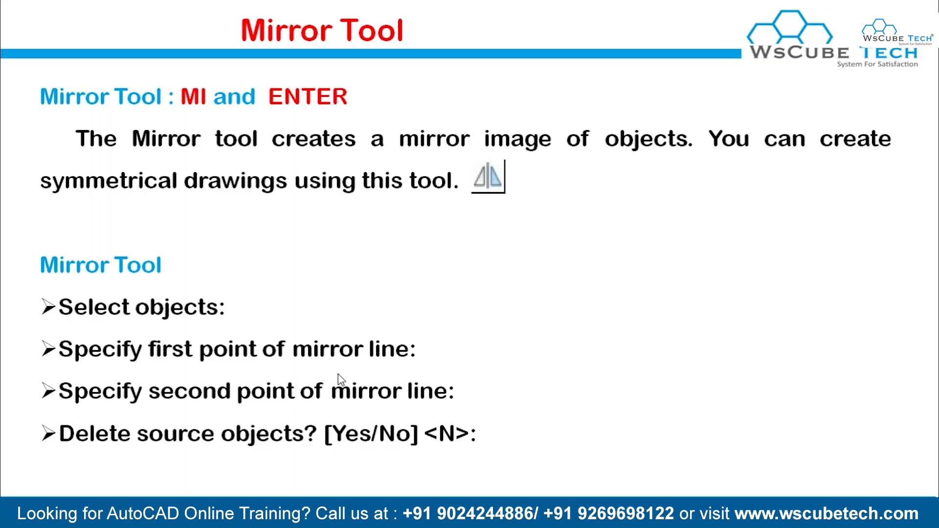